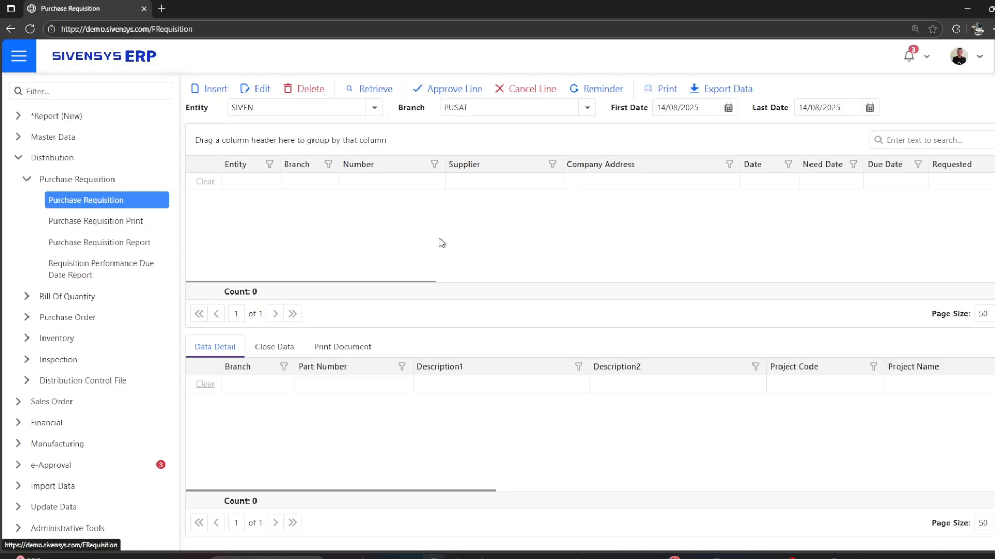
- Examine the Purchase Requisition settings in the Distribution Control File
left_click(136, 387)
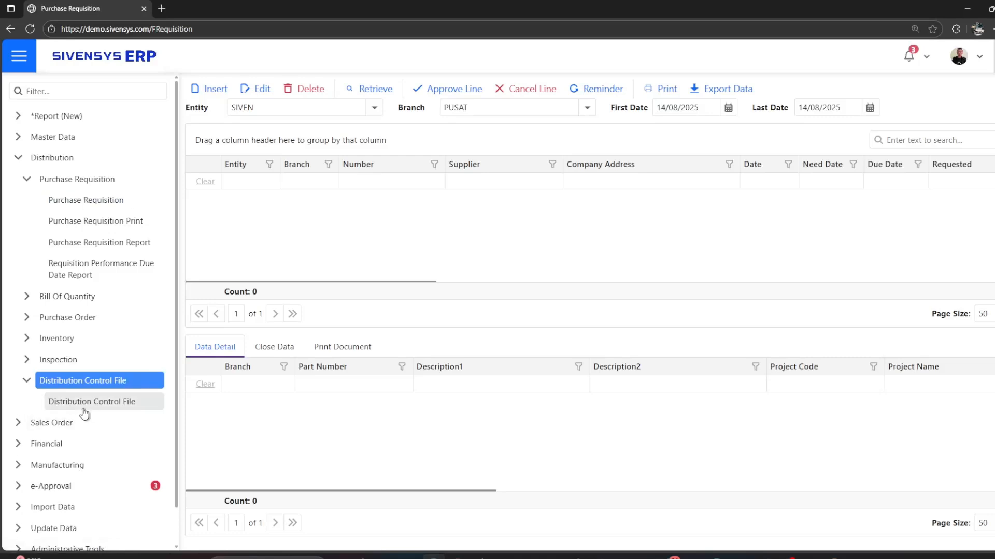
left_click(109, 406)
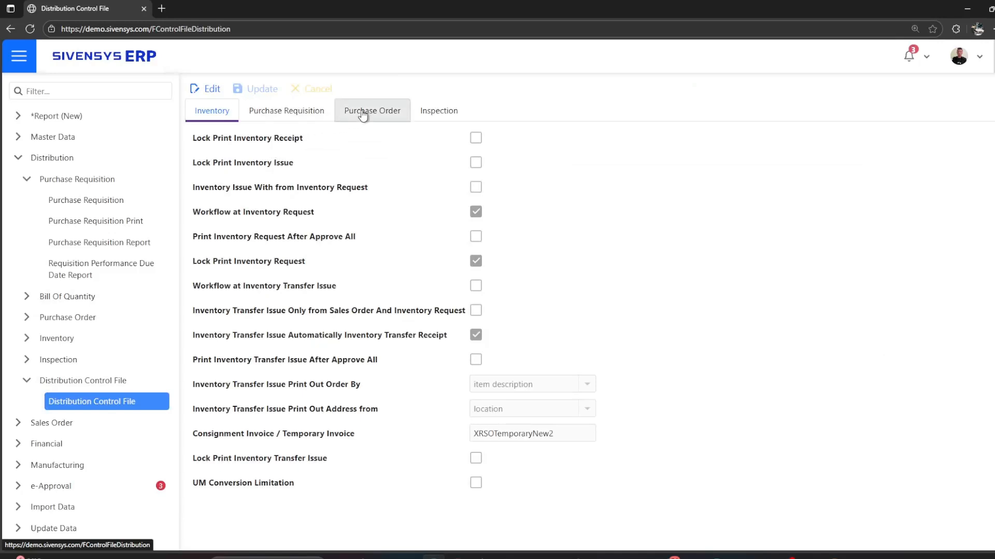
left_click(322, 117)
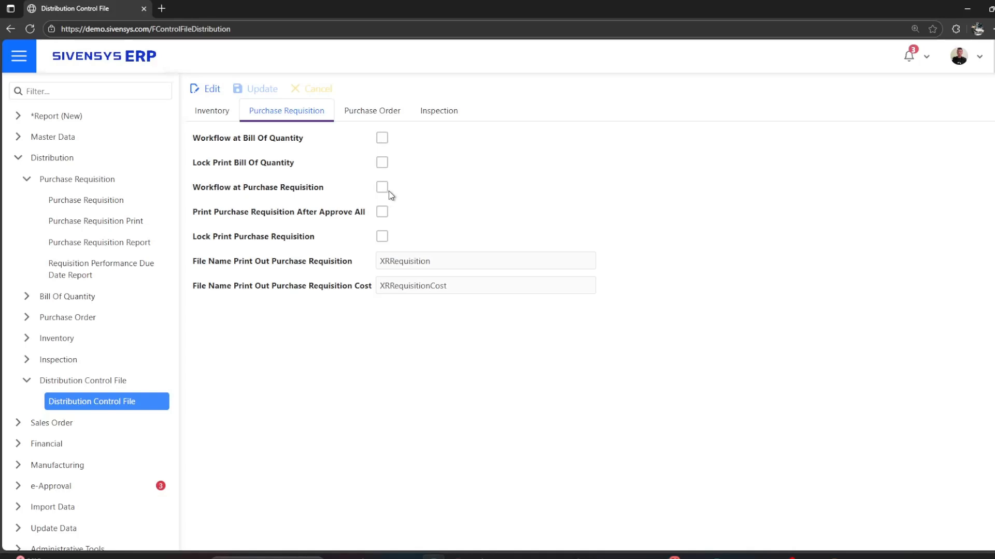
- Start a new purchase requisition for entity SIVEN and branch PUSAT
left_click(142, 205)
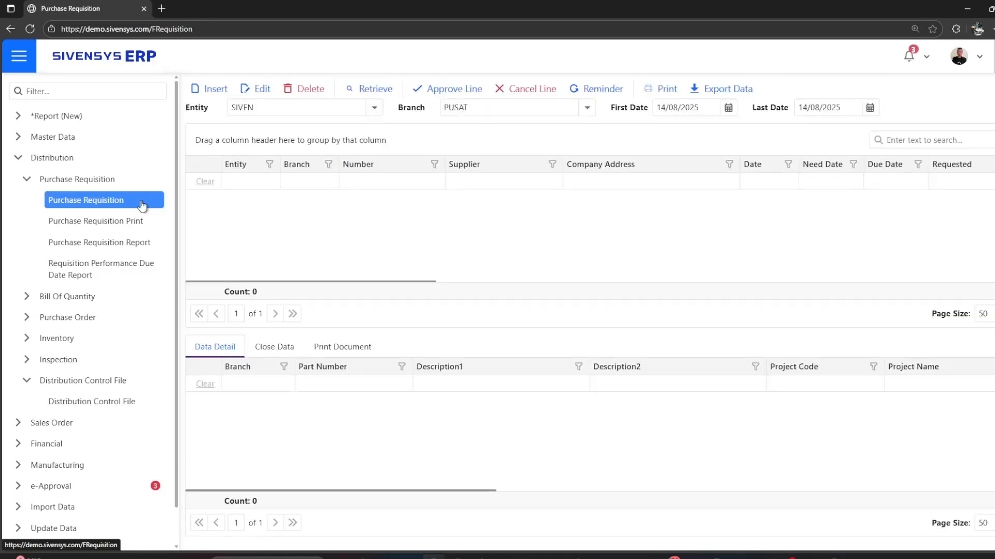
left_click(214, 90)
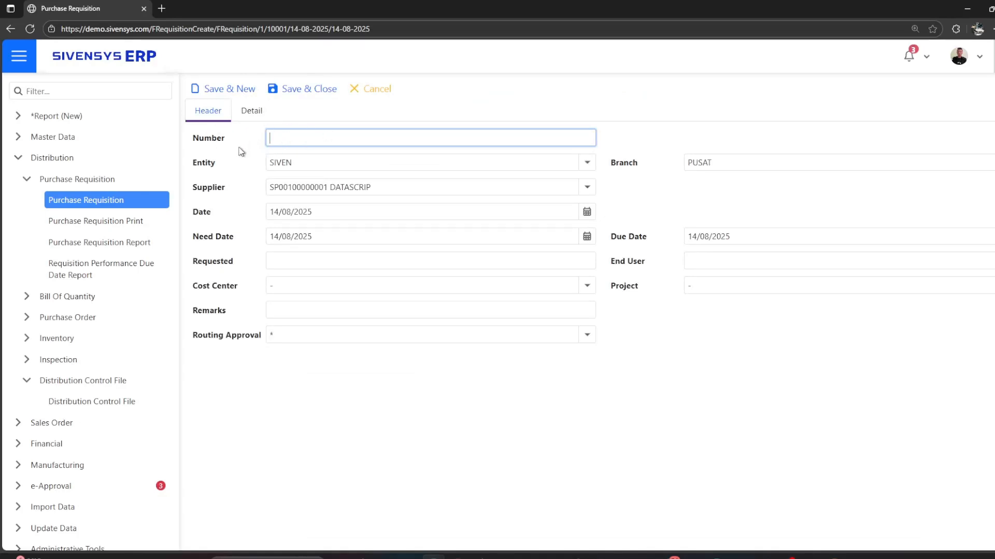
left_click(322, 162)
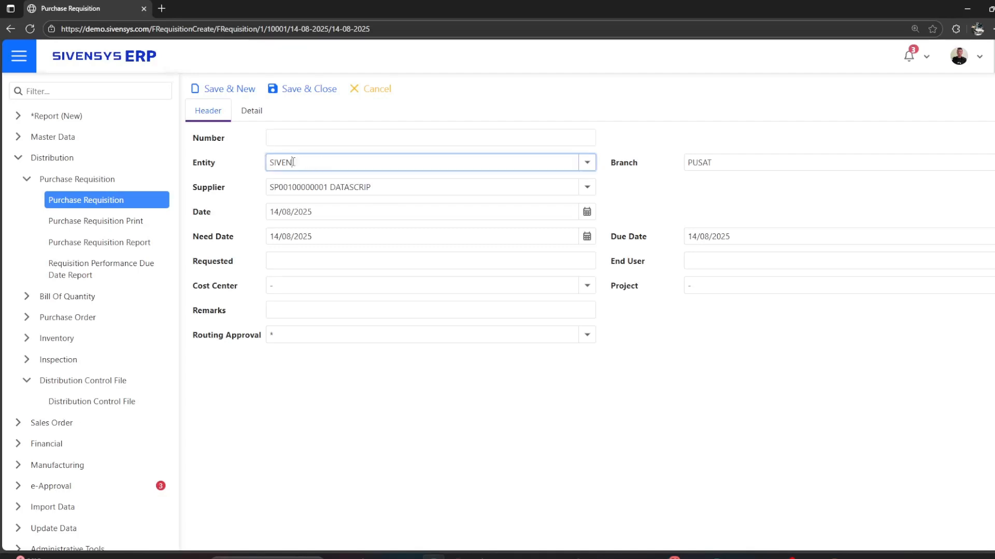
left_click(587, 163)
key("Tab")
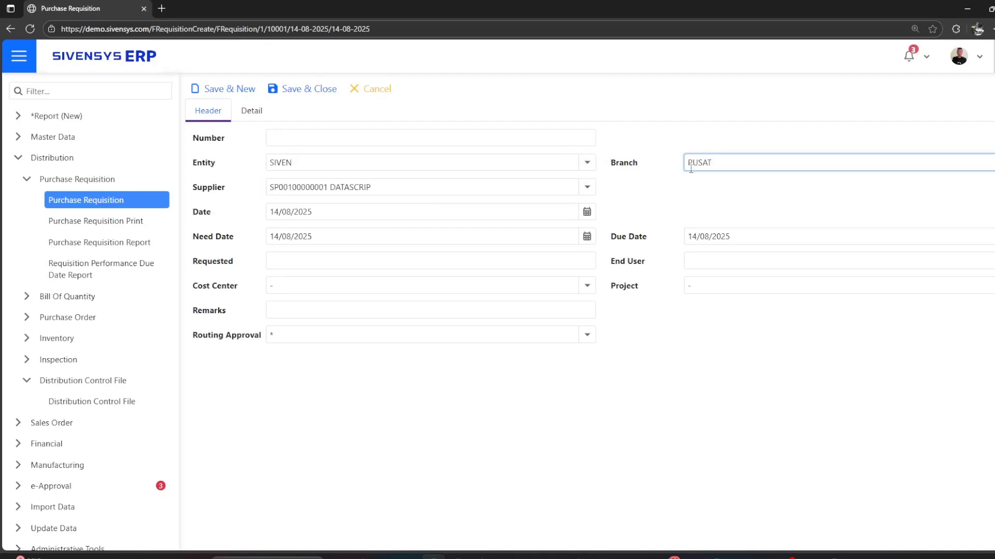
left_click(993, 163)
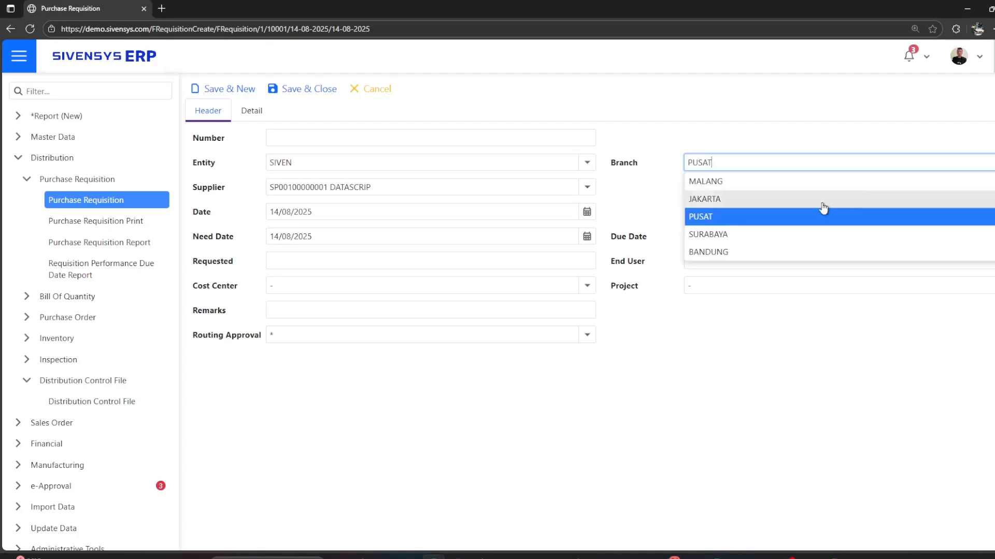
left_click(741, 218)
- Set the requisition's supplier to SUPP-JSIN003 PT. Kemasan Cipta Utama
left_click(591, 188)
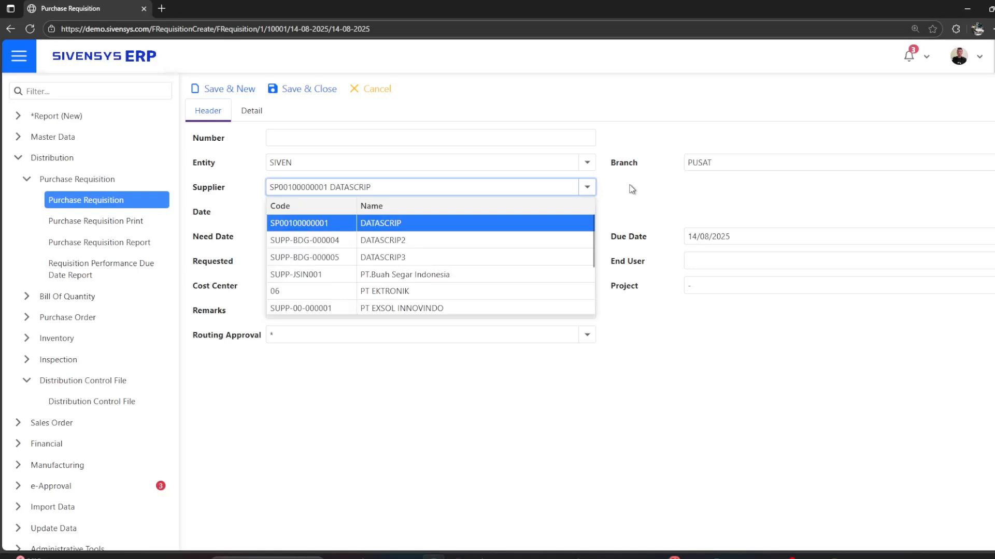
scroll(591, 243, "down", 1)
scroll(591, 243, "down", 1)
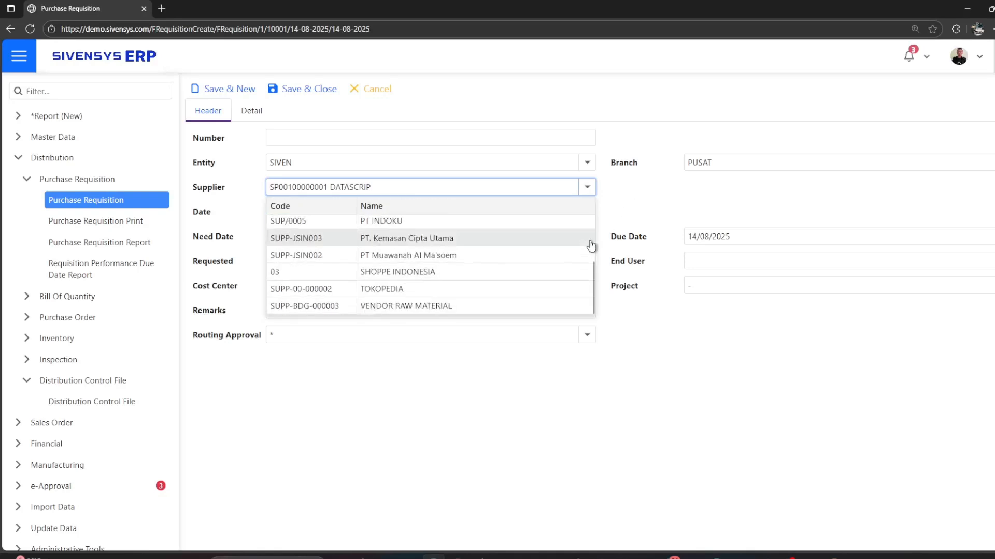
scroll(590, 244, "up", 2)
scroll(590, 244, "down", 2)
scroll(578, 311, "up", 2)
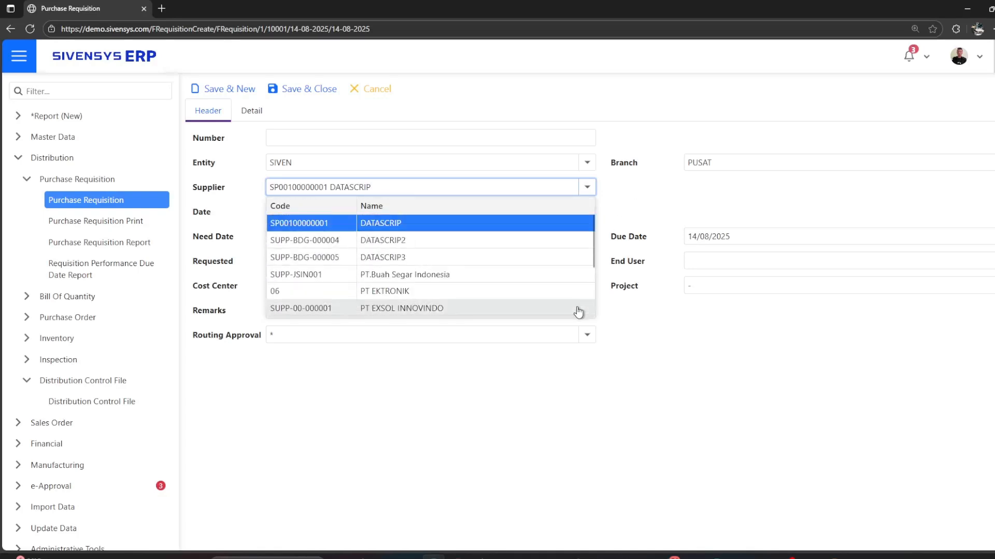
scroll(559, 269, "down", 2)
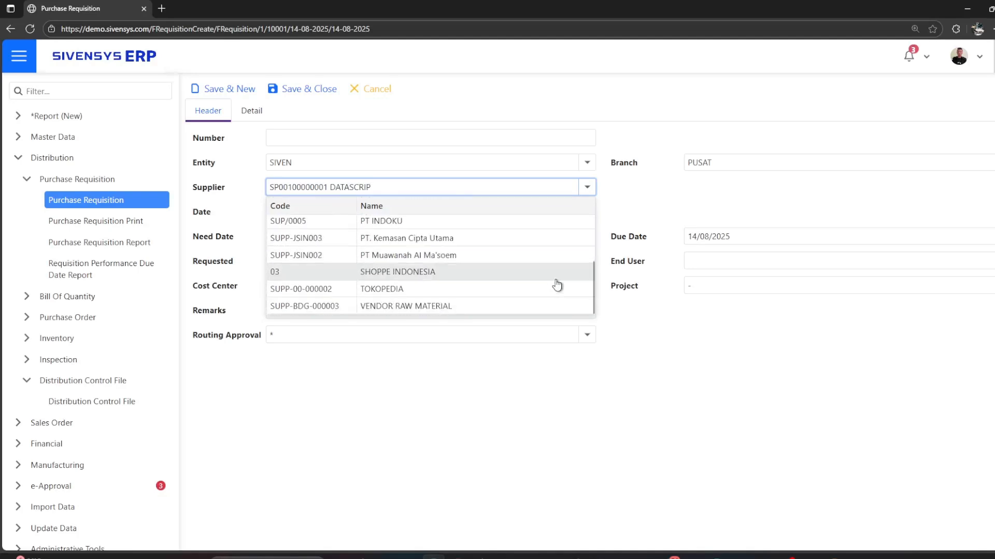
left_click(558, 240)
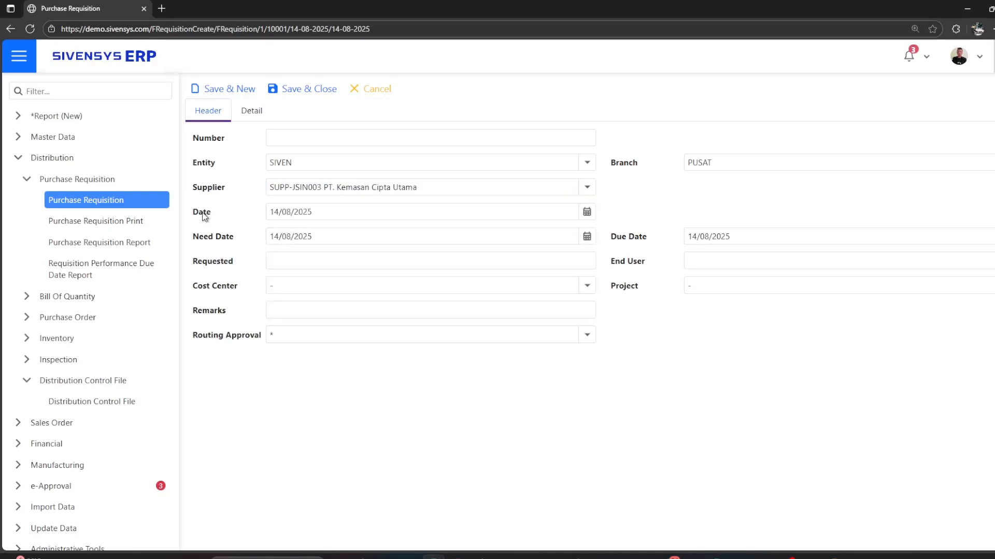
- Check the requisition header's Date, Need Date, Due Date, Requested and End User fields without entering anything
left_click(592, 214)
left_click(636, 207)
left_click(586, 236)
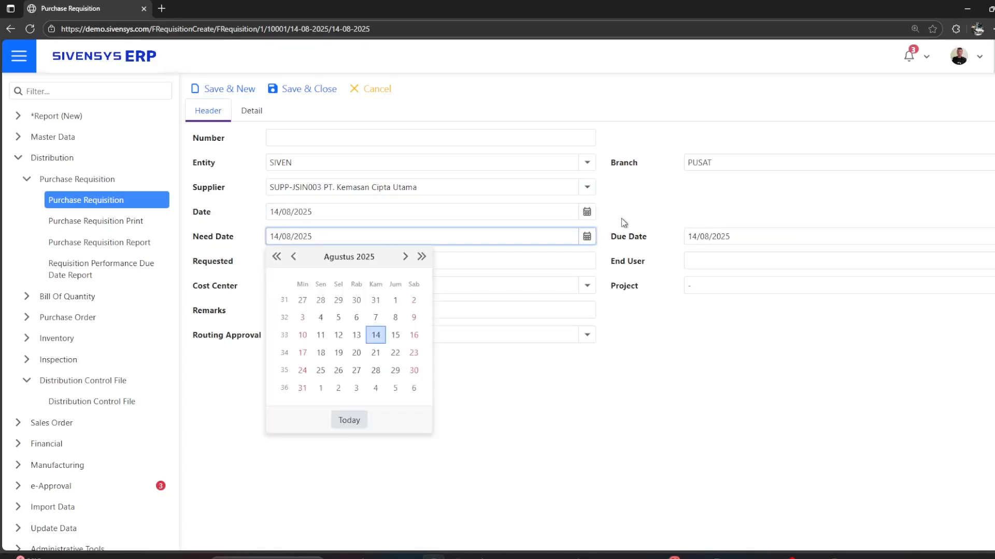
left_click(624, 223)
left_click(991, 237)
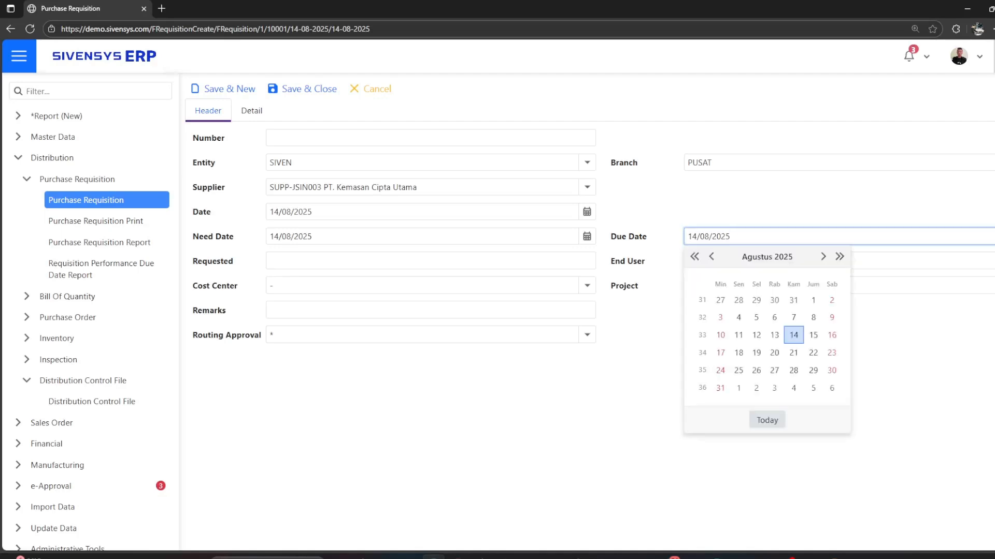
left_click(866, 220)
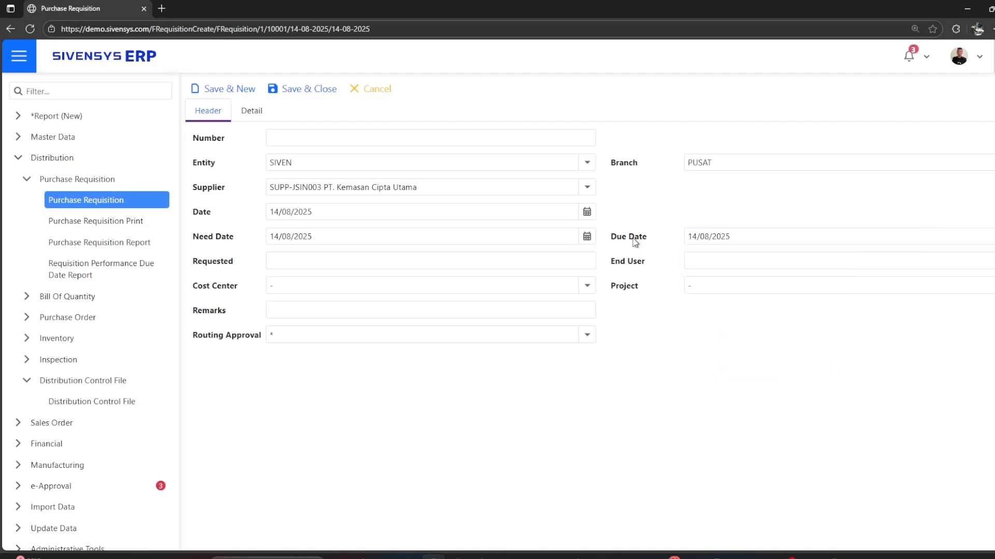
left_click(309, 262)
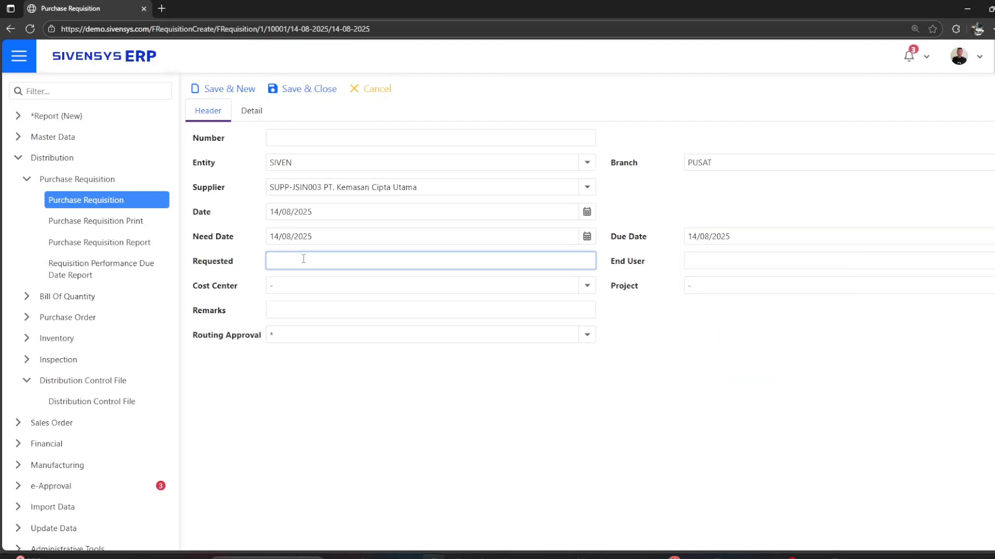
left_click(686, 262)
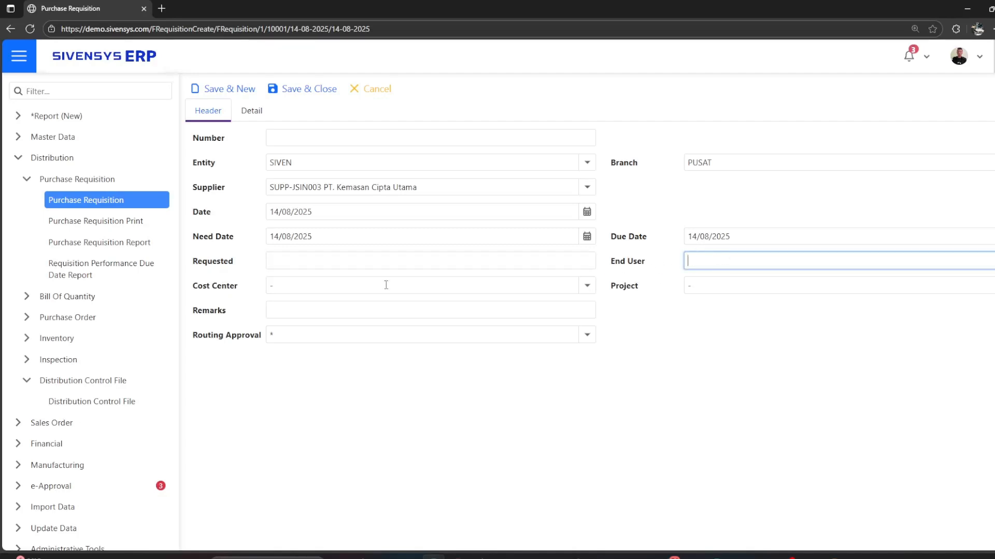
- Set the cost center to PURCHASING and check the Project and Routing Approval choices
left_click(588, 287)
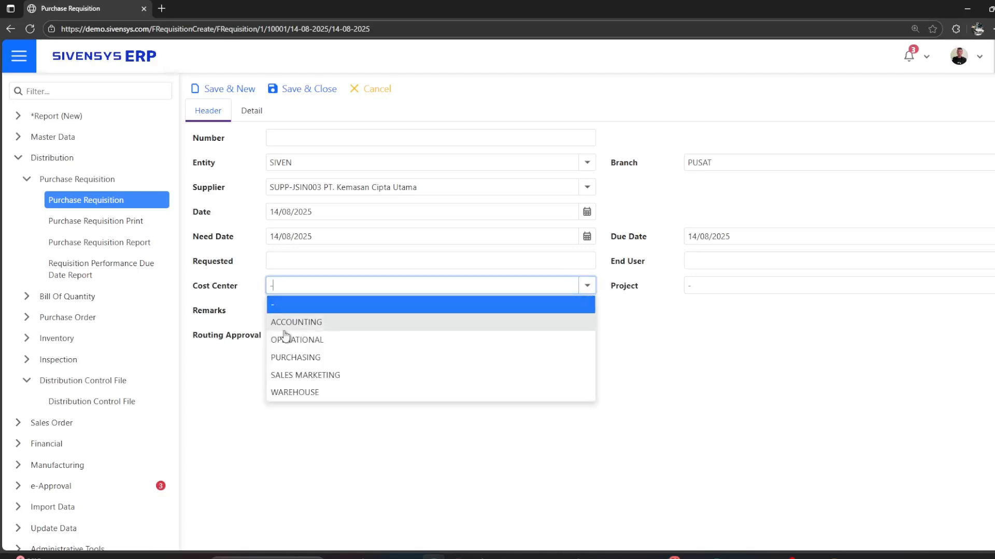
left_click(348, 359)
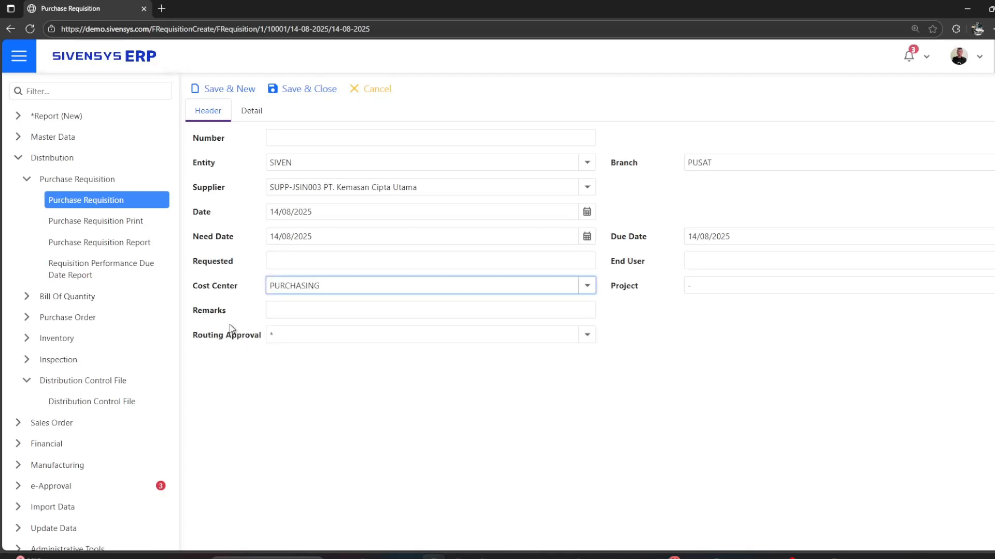
left_click(291, 311)
left_click(860, 289)
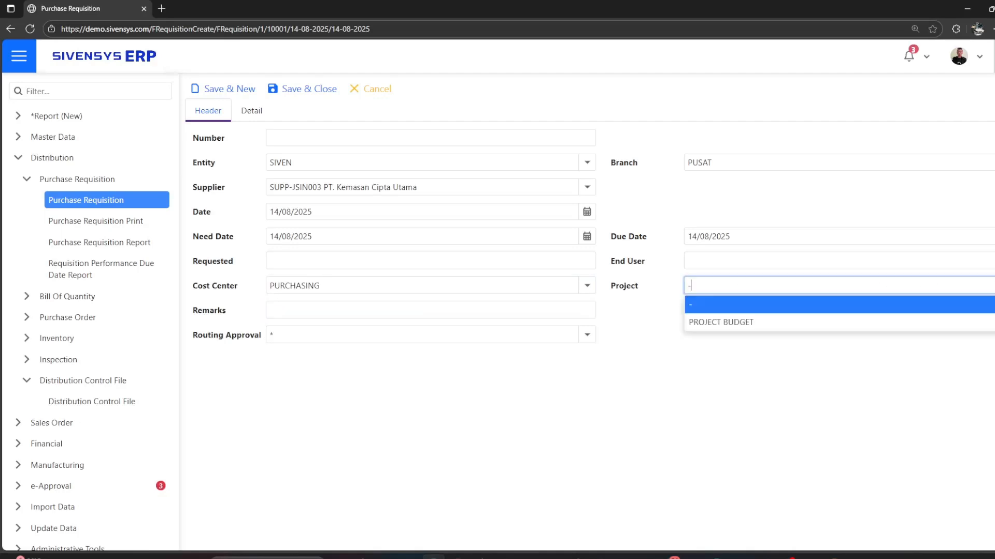
left_click(652, 317)
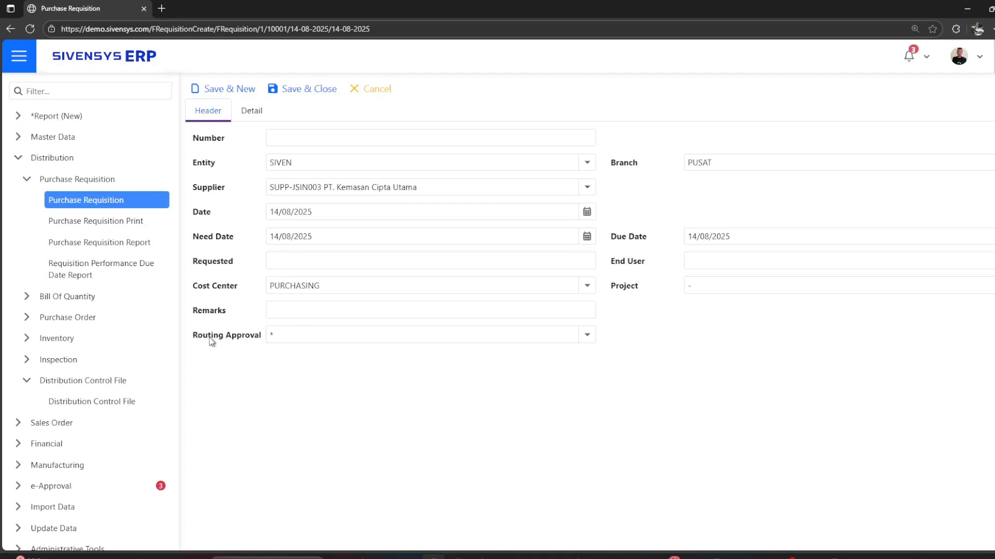
left_click(588, 335)
left_click(657, 337)
- Add a detail line to the requisition for branch PUSAT with item 007 PACKAGING
left_click(251, 111)
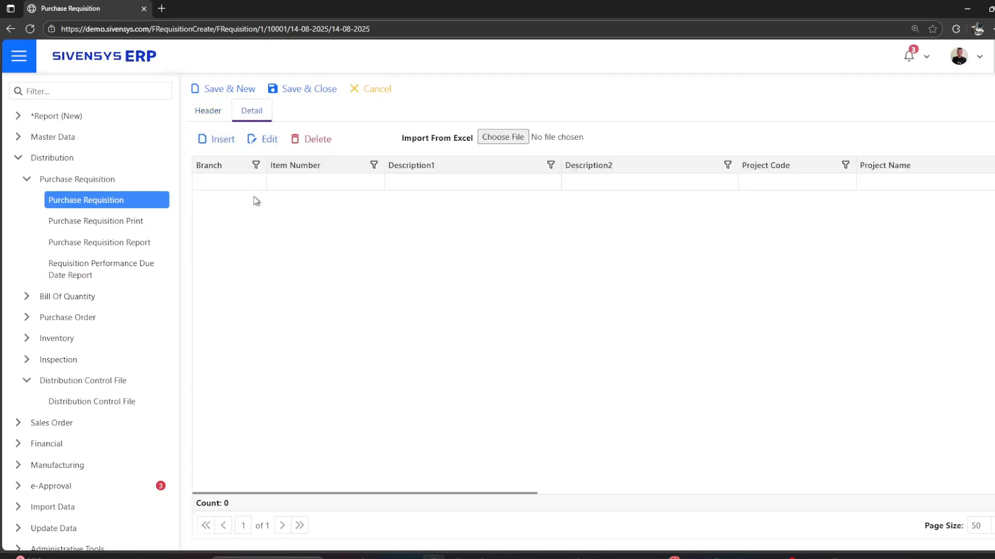
left_click(214, 139)
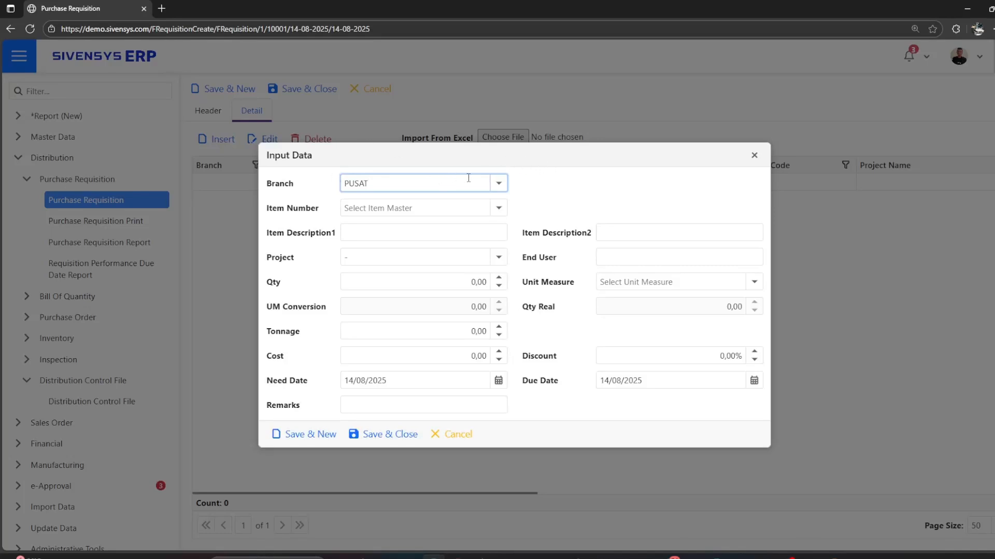
left_click(498, 183)
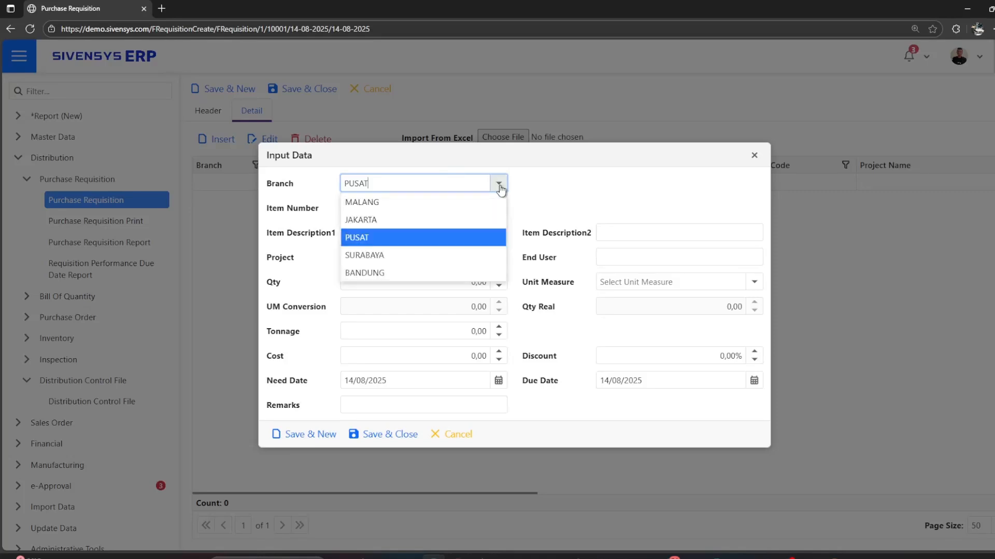
left_click(550, 201)
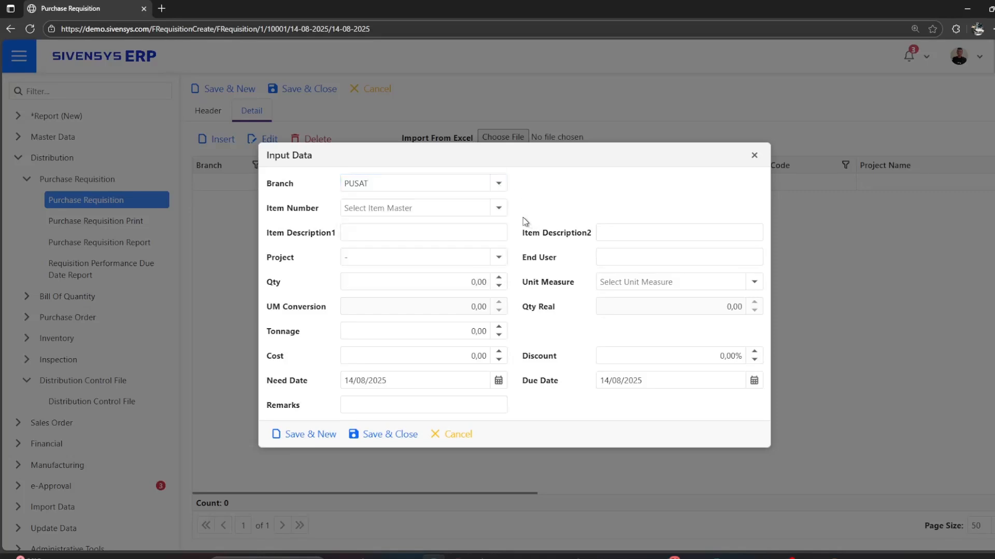
left_click(505, 212)
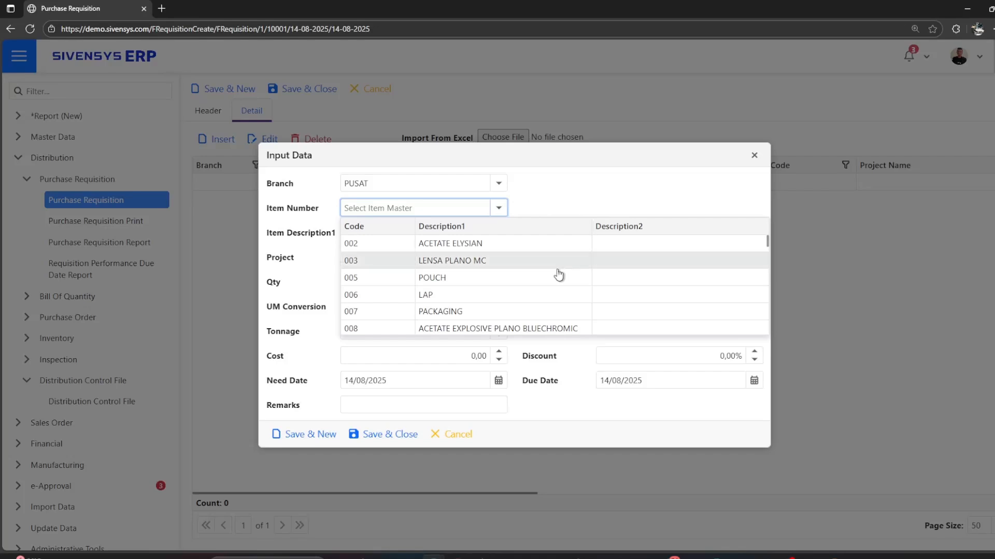
left_click(540, 310)
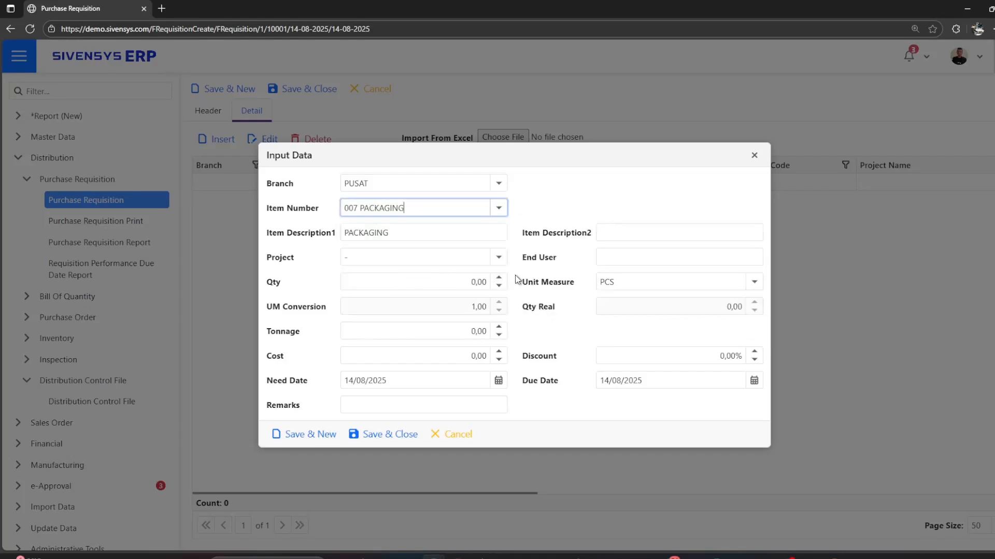
- Set the PACKAGING line's quantity to 10, then save and close both the line and the requisition
left_click(474, 283)
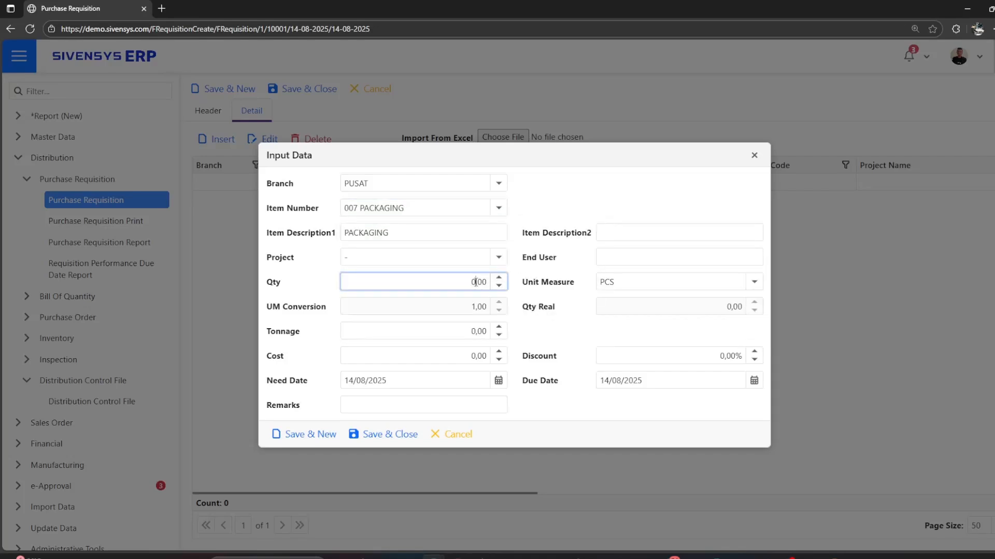
double_click(475, 282)
type("10")
key("Tab")
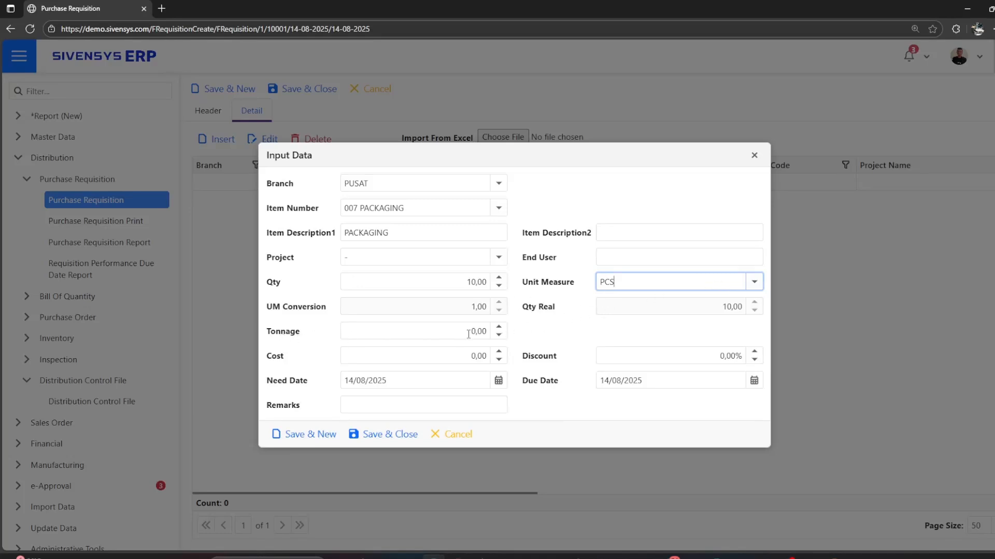
left_click(530, 338)
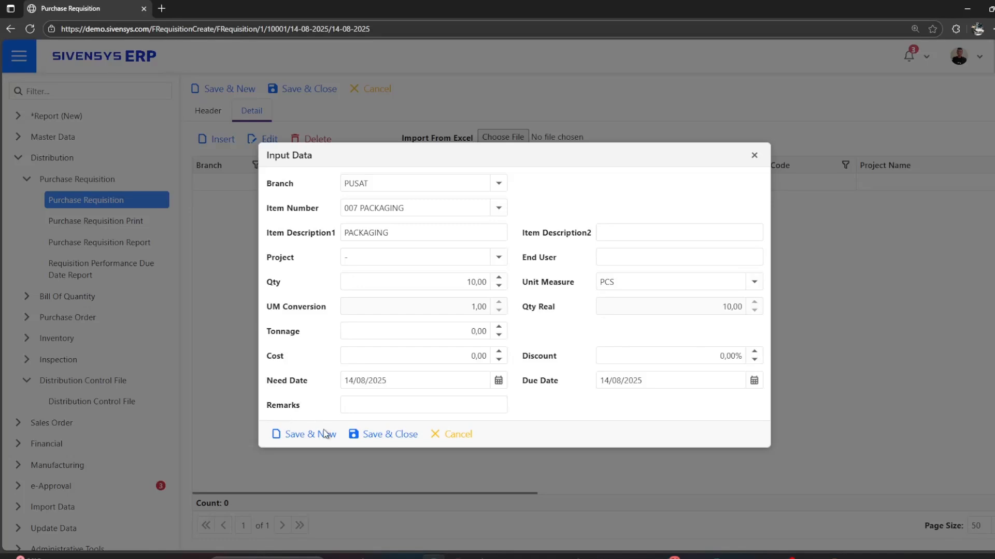
left_click(371, 435)
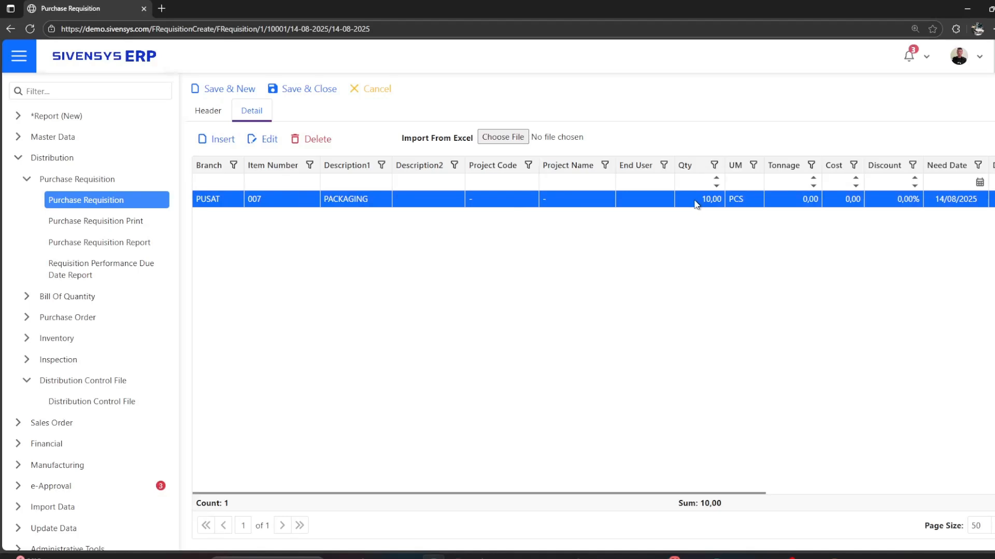
left_click(334, 92)
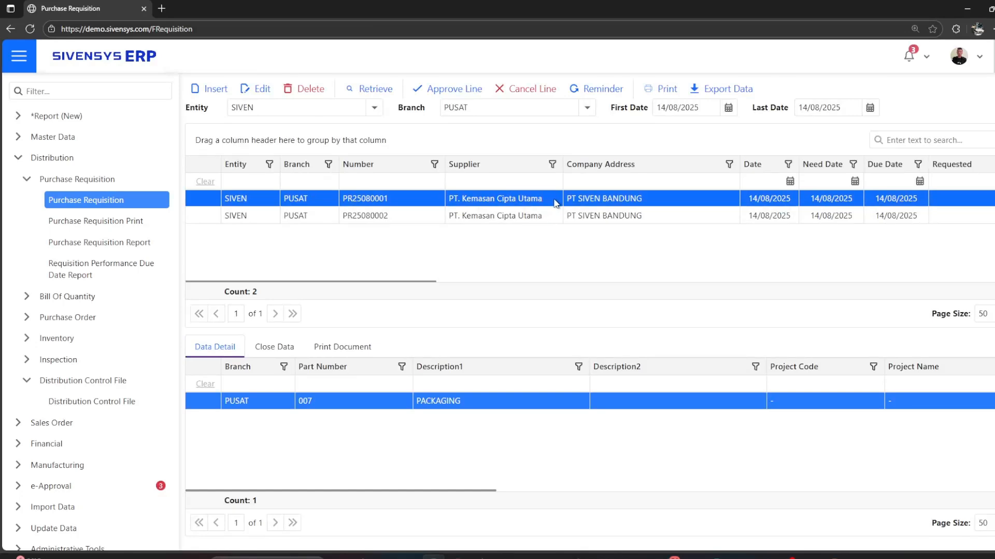
- Examine the second requisition's cost center, total, routing approval and status columns and its manual close form
left_click(483, 214)
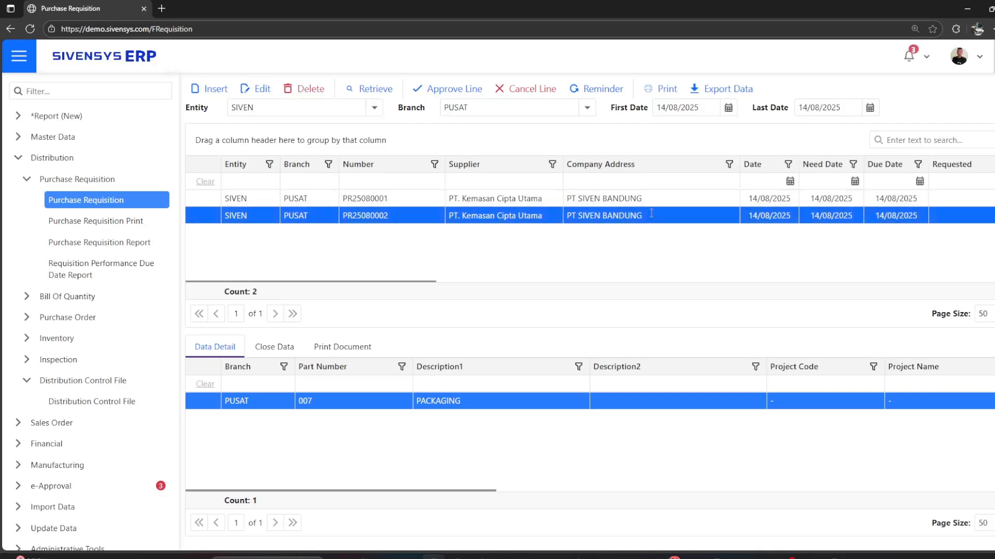
scroll(729, 229, "right", 4)
scroll(729, 228, "right", 8)
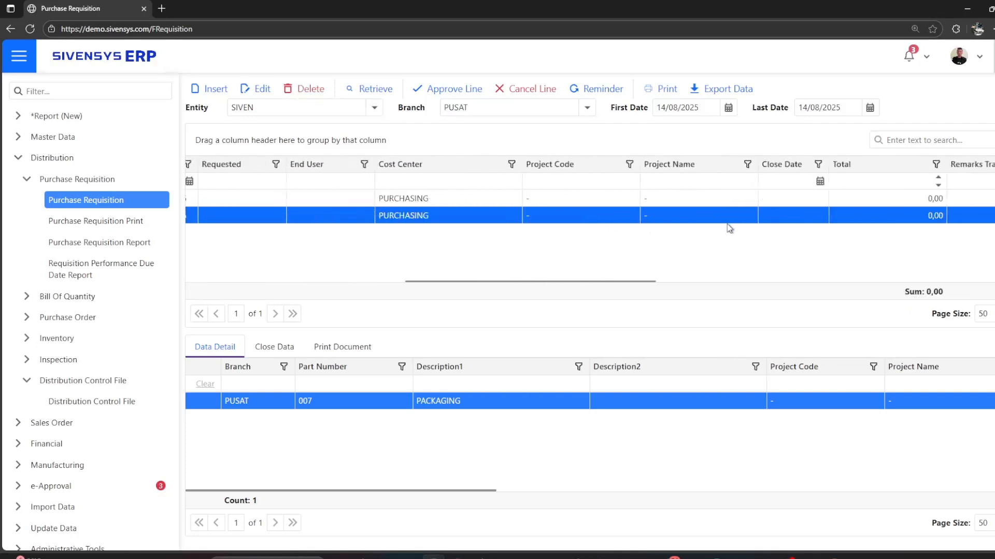
scroll(730, 229, "right", 5)
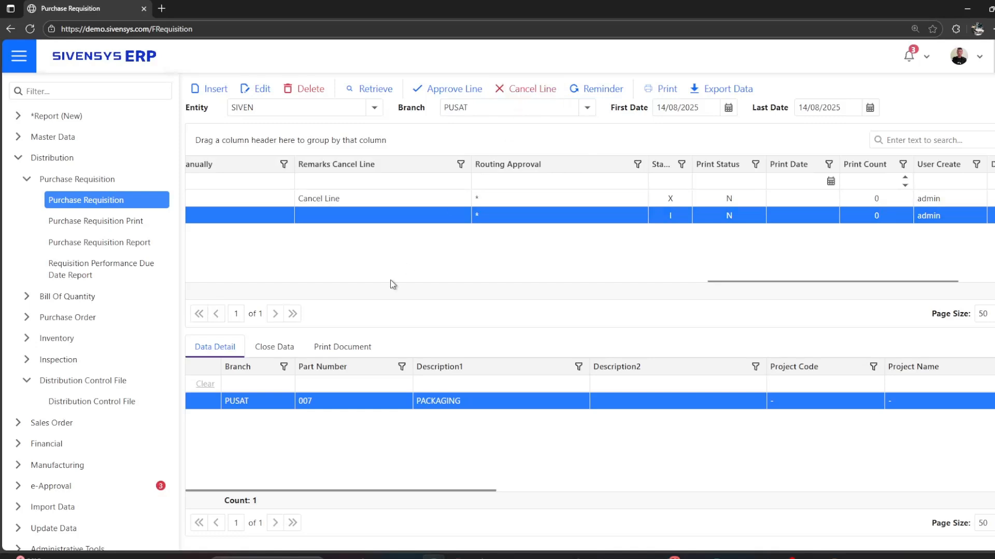
left_click(277, 356)
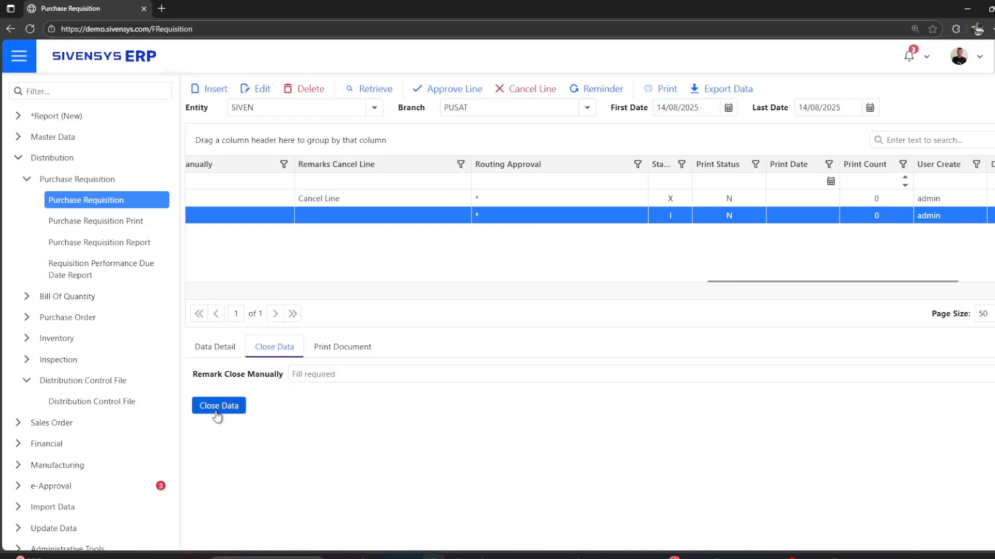
- Set the requisition's print-out order to Item Description
left_click(340, 355)
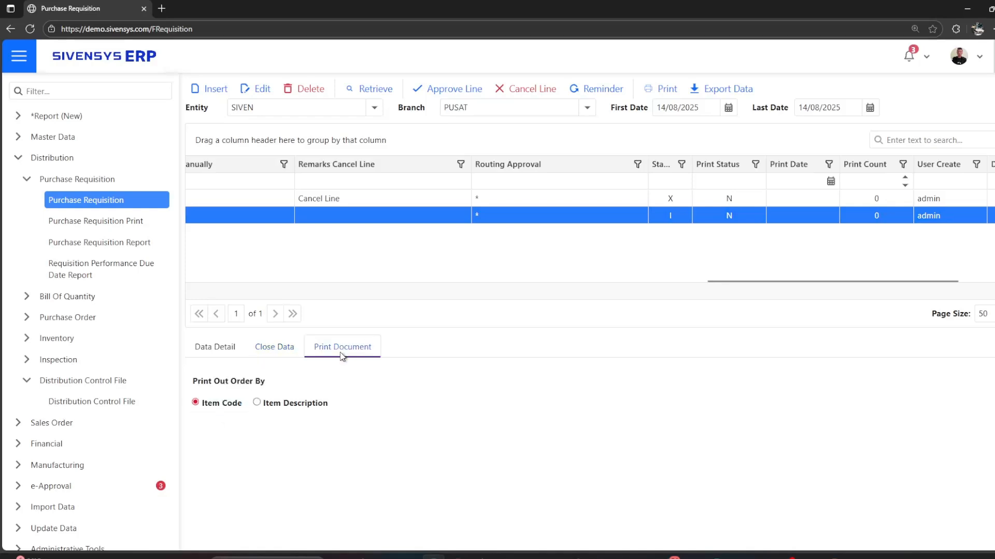
left_click(256, 403)
left_click(195, 402)
left_click(256, 403)
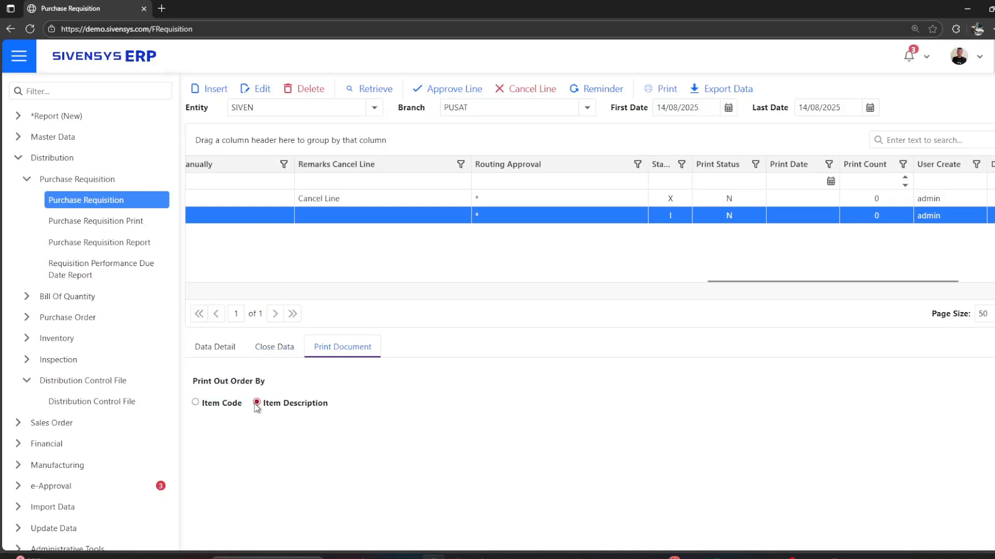